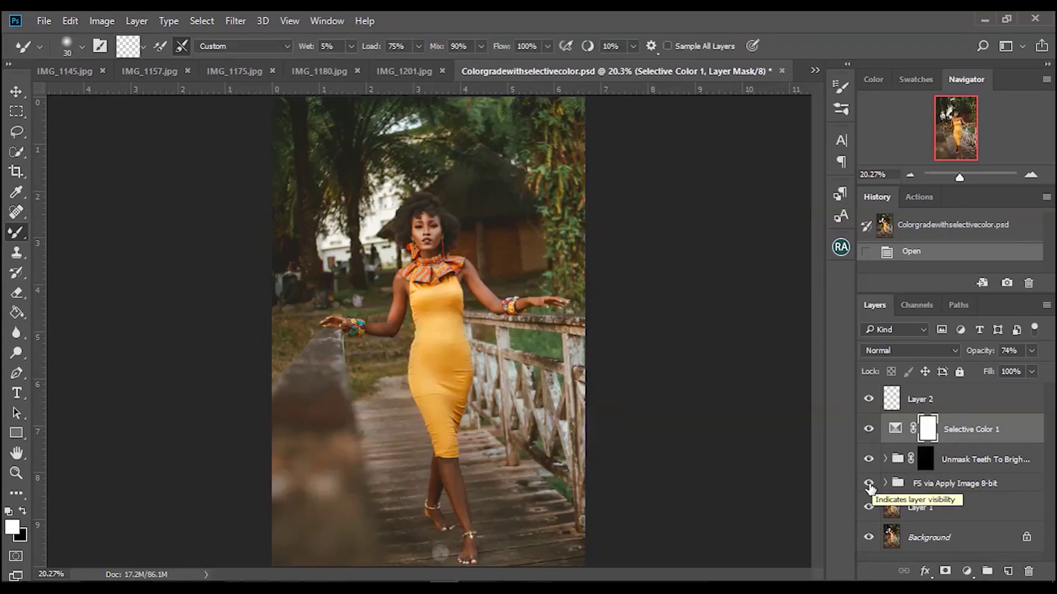
Step: Toggle the FS via Apply Image 8-bit group off and on several times to compare the look
click(869, 484)
click(868, 483)
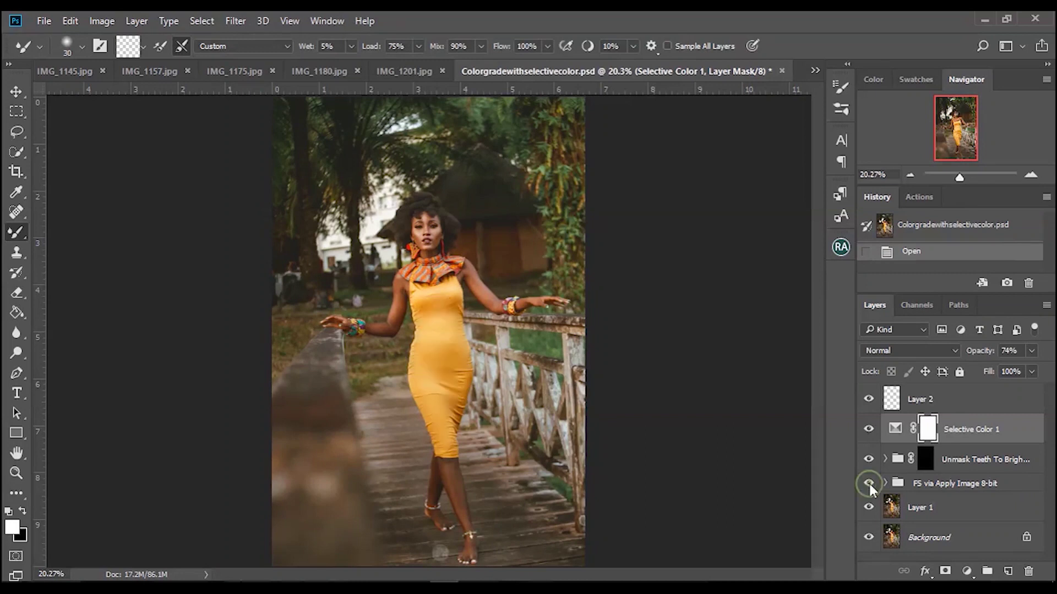
click(868, 484)
click(868, 484)
click(868, 483)
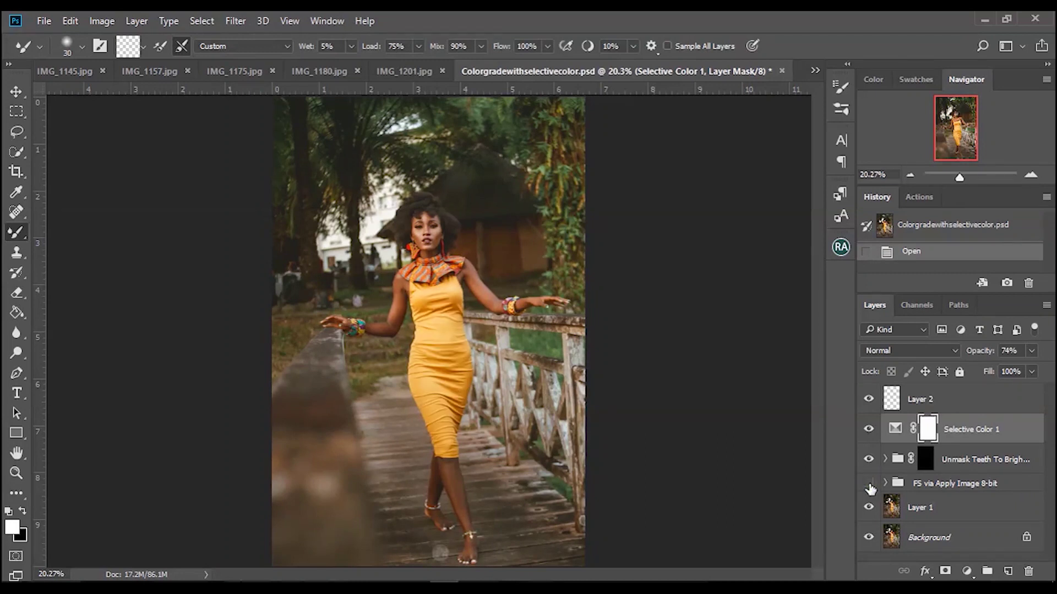
click(868, 483)
click(869, 484)
click(868, 483)
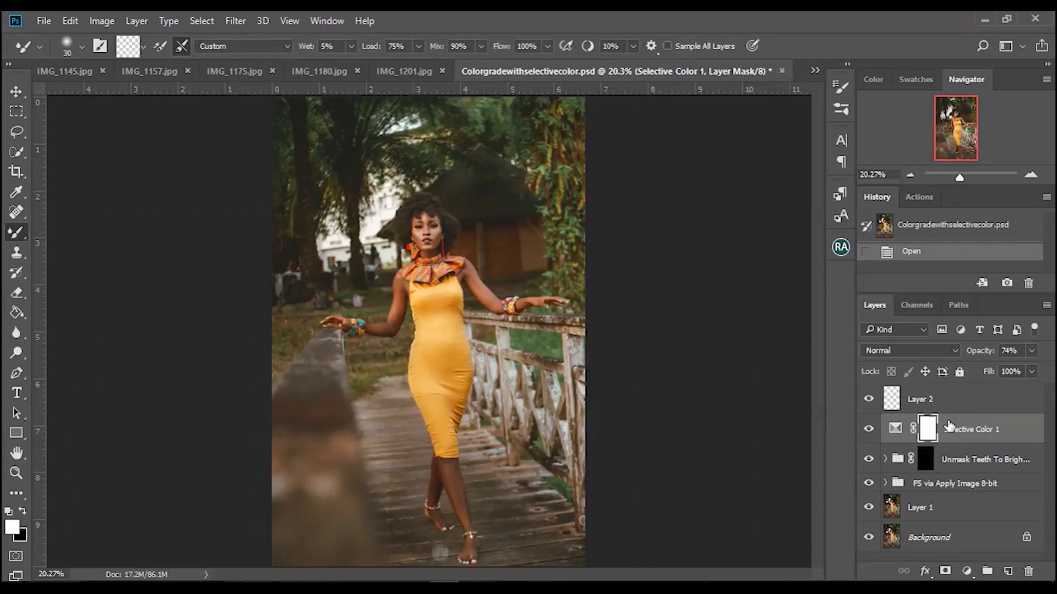
Step: Open Selective Color 1's settings, compare it hidden and shown, and keep Reds as the colour range
double_click(896, 432)
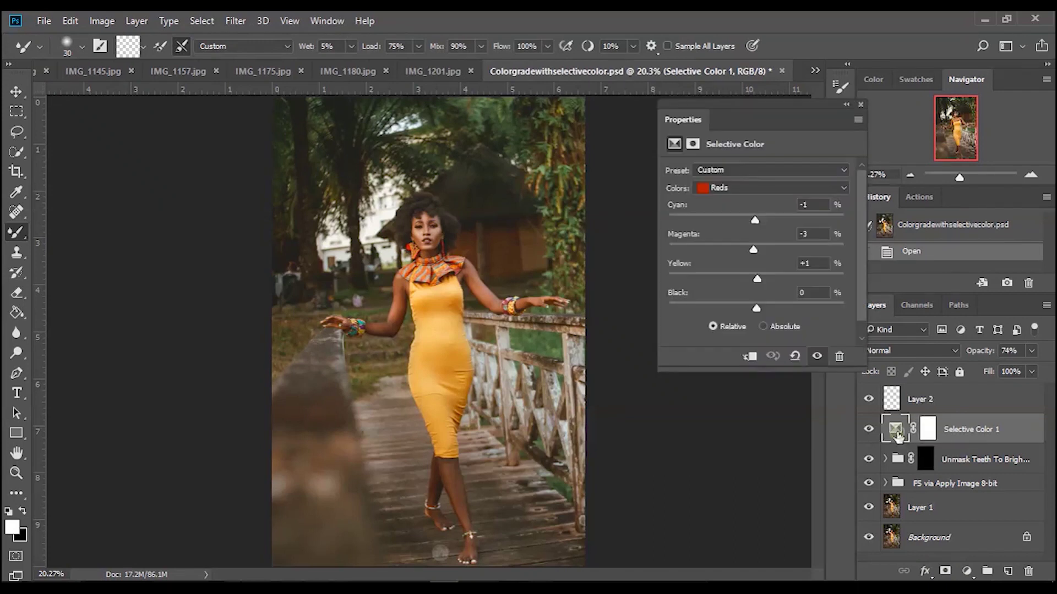
click(869, 430)
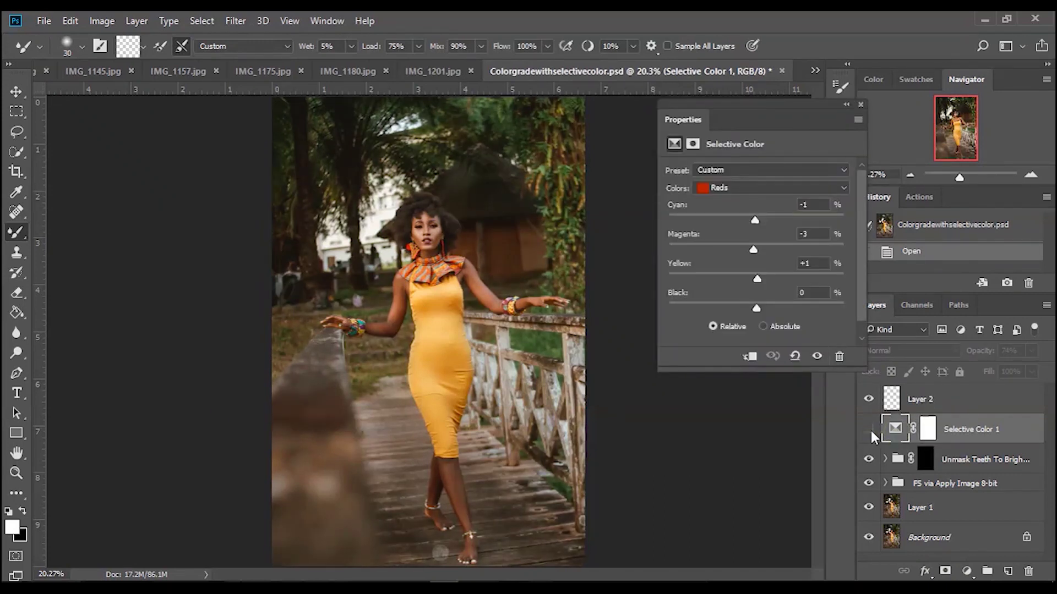
click(870, 430)
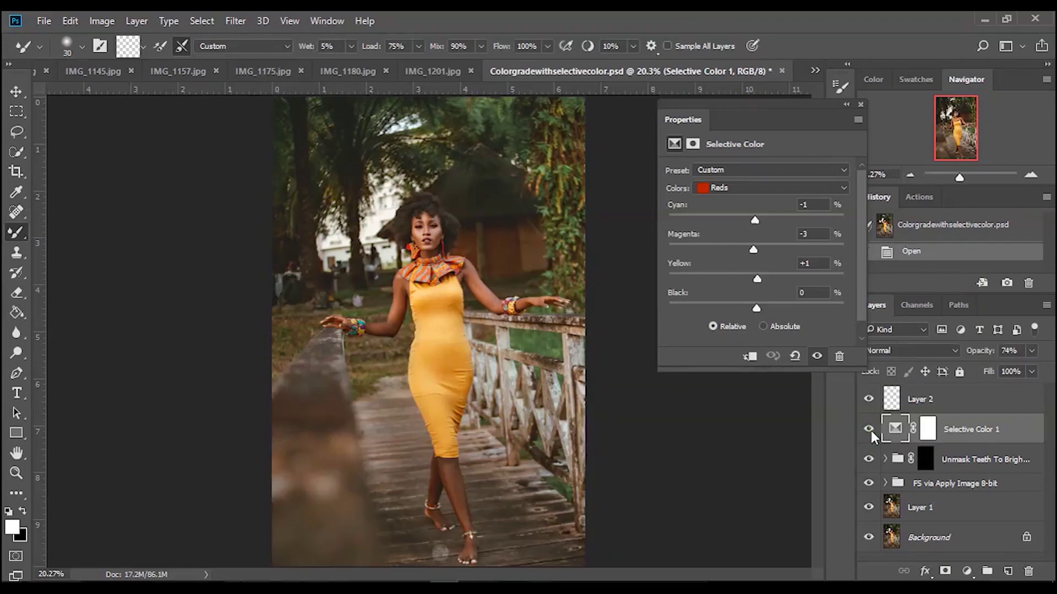
click(785, 190)
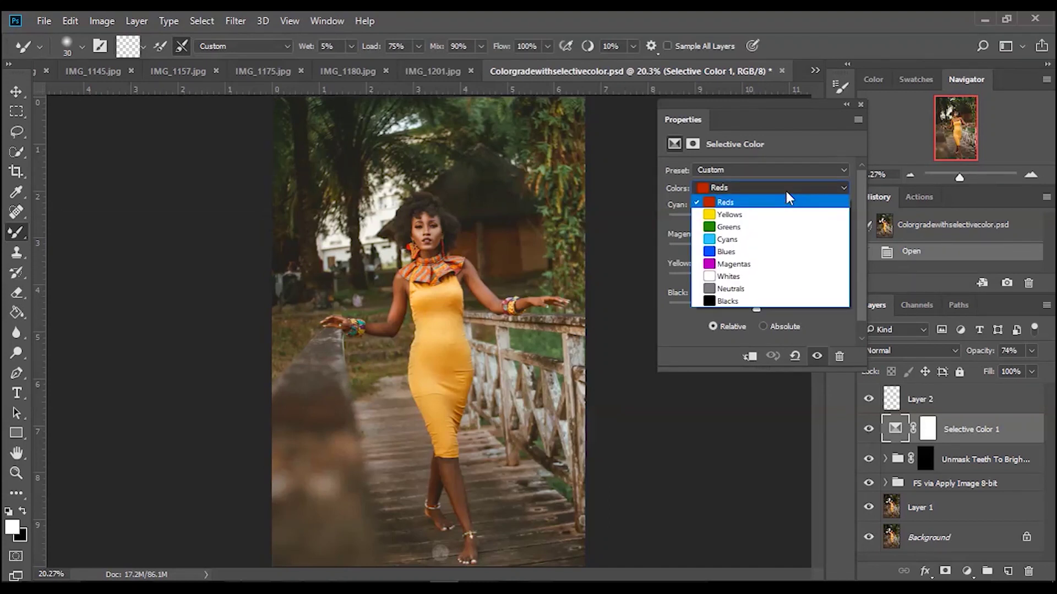
click(786, 190)
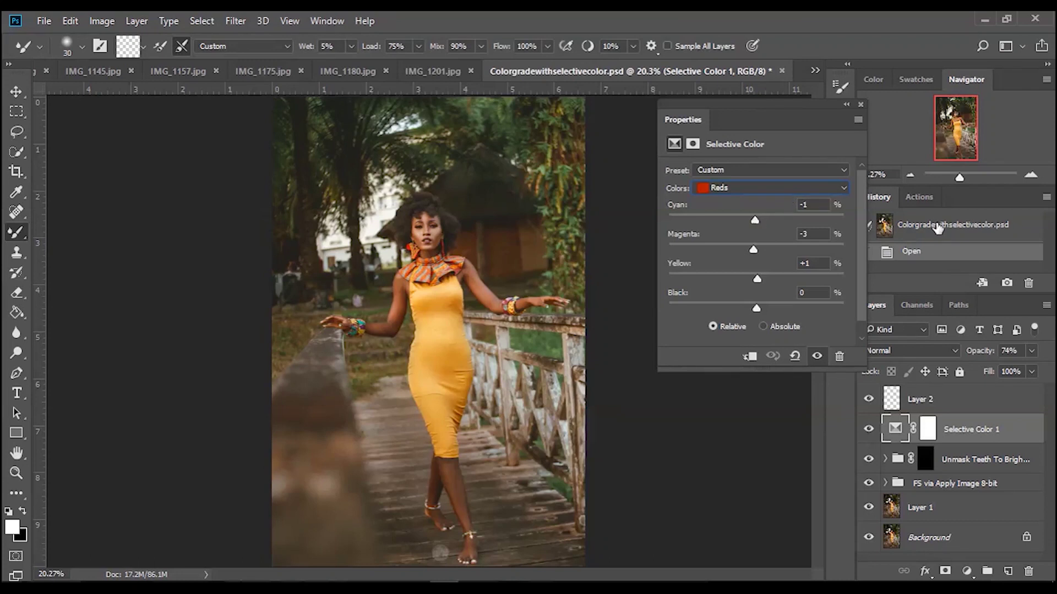
click(759, 187)
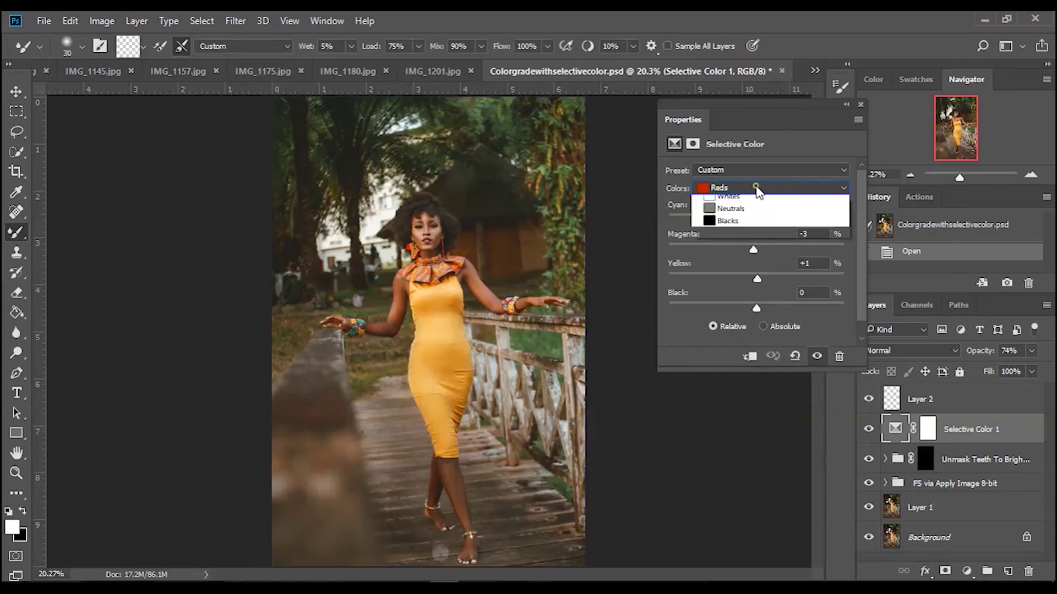
click(743, 199)
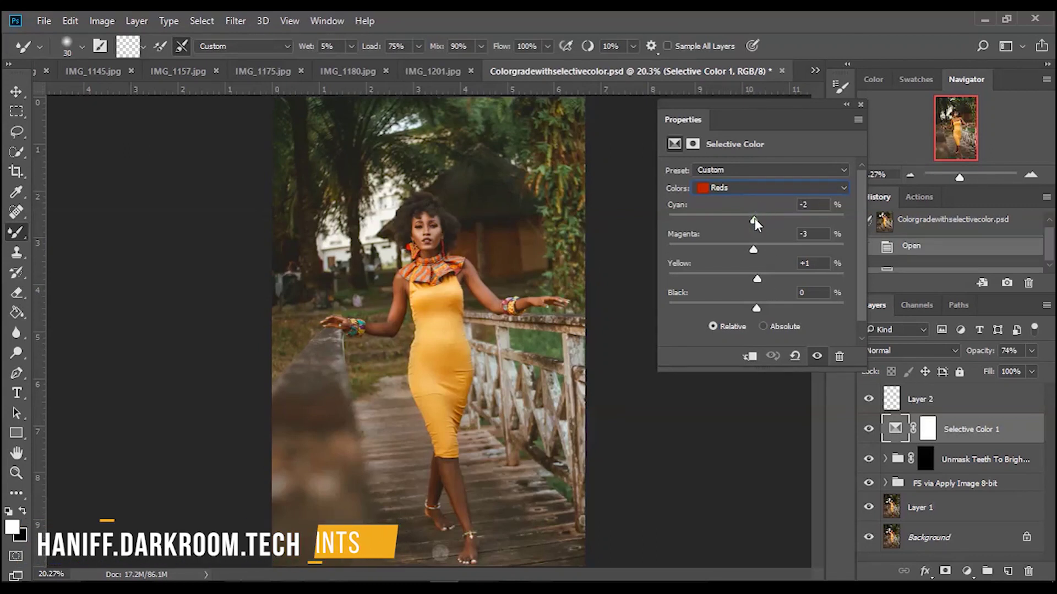
Step: Test extremes on the Reds' Cyan, Magenta and Black sliders, settling Cyan at -2 and Black at 0
mouse_move(755, 219)
mouse_down()
mouse_move(709, 223)
mouse_move(768, 240)
mouse_move(755, 240)
mouse_up()
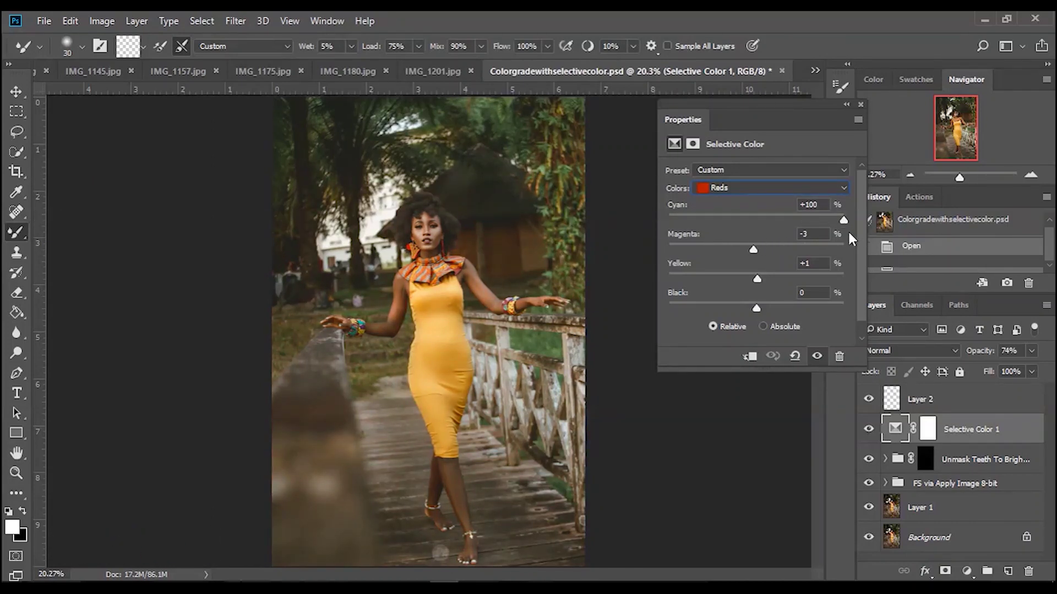
drag(845, 232, 755, 240)
drag(754, 239, 754, 239)
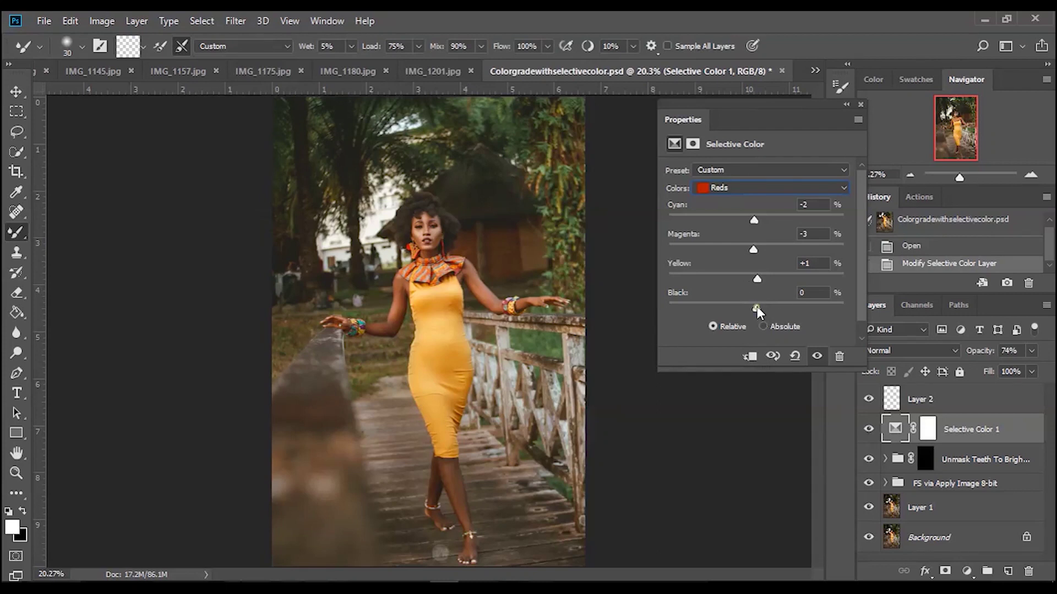
drag(757, 306, 652, 305)
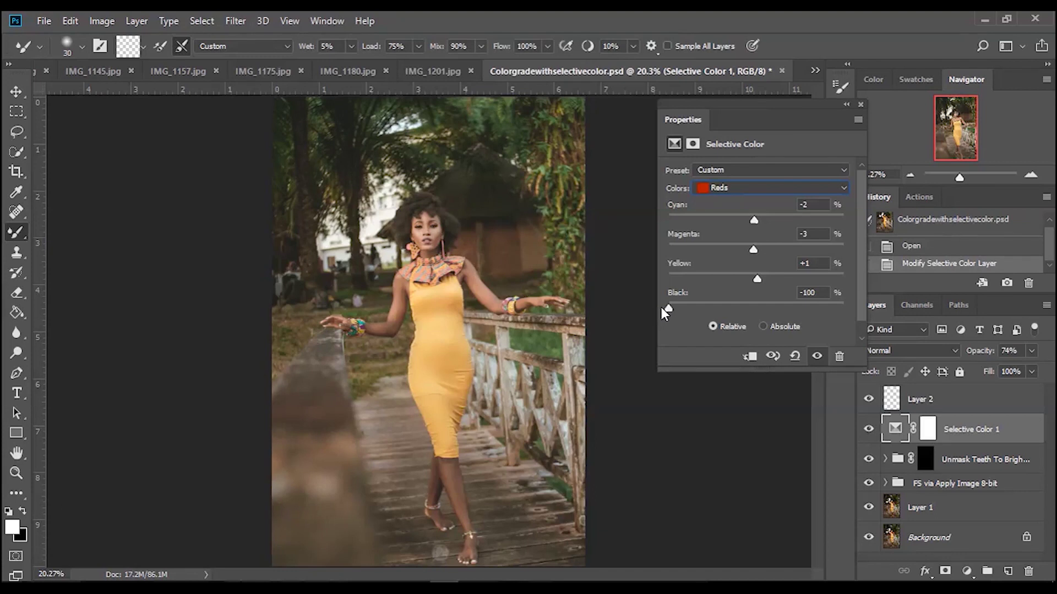
drag(665, 309, 796, 312)
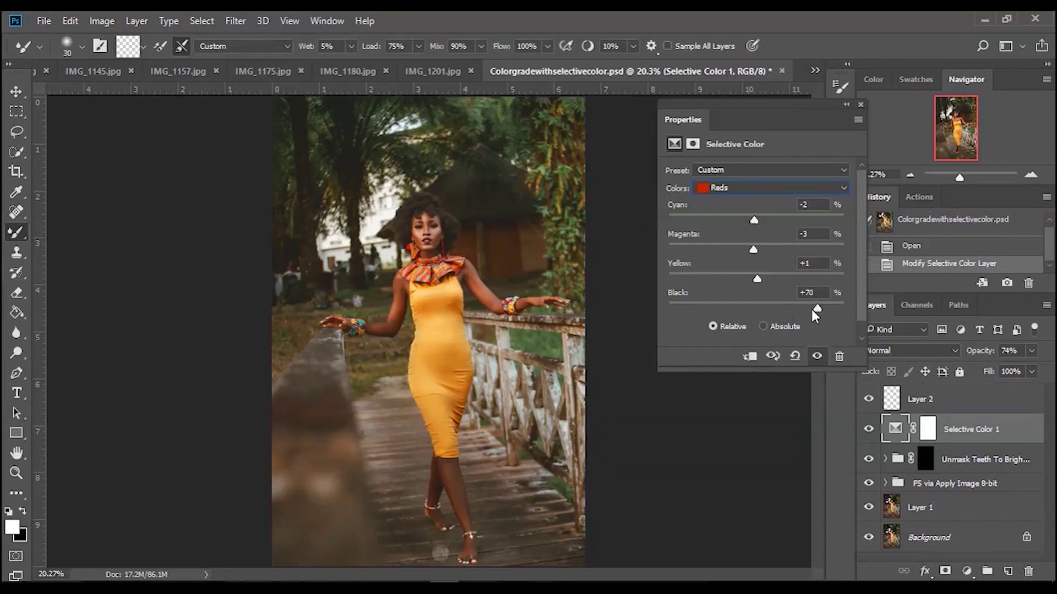
drag(814, 313, 763, 310)
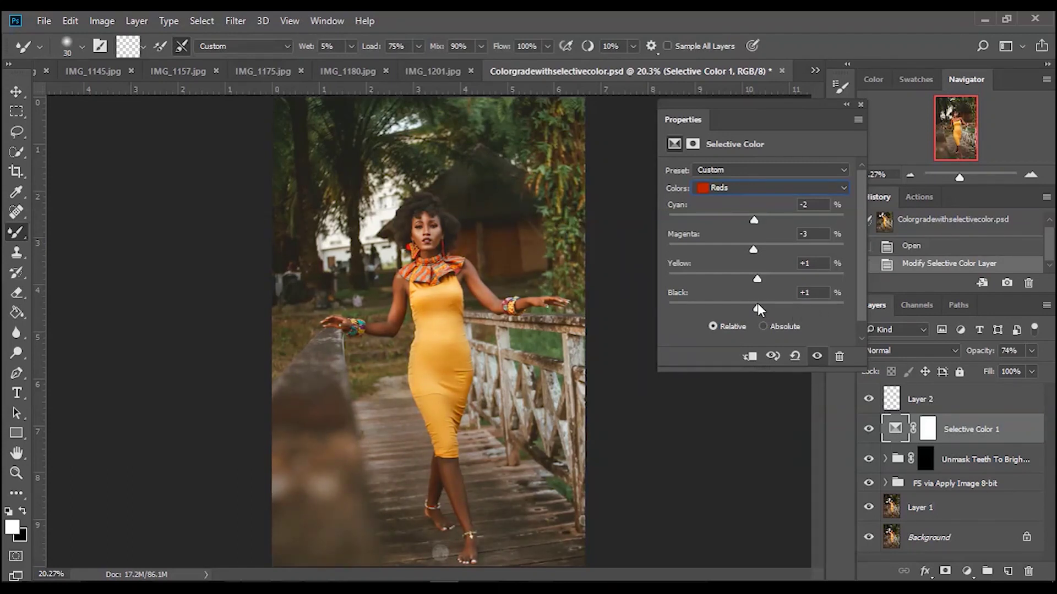
drag(758, 304, 755, 304)
Step: Switch the Selective Color range to Greens, briefly passing through Yellows
click(753, 186)
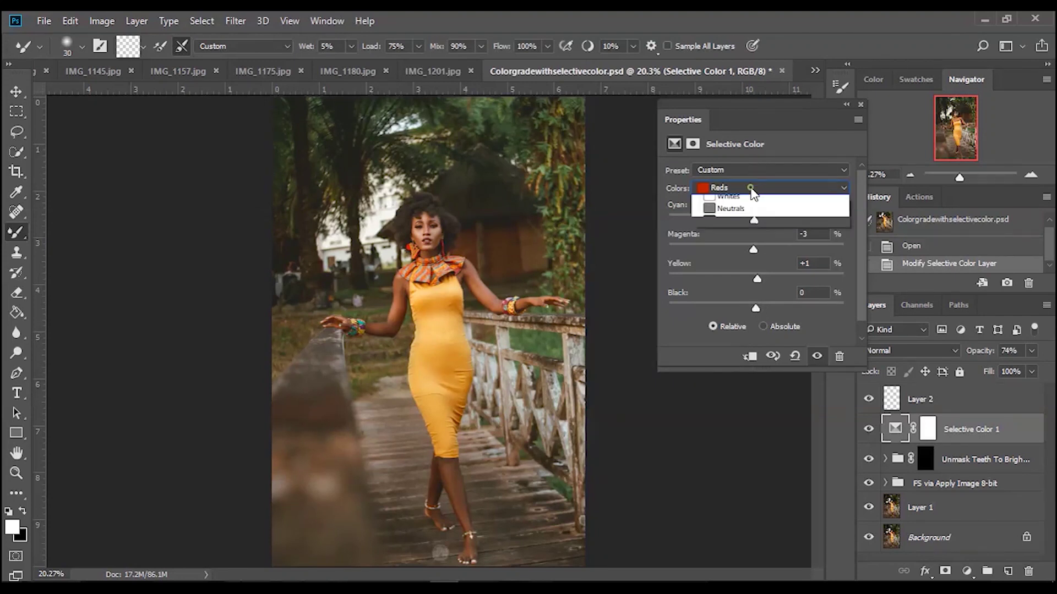
click(747, 202)
click(744, 190)
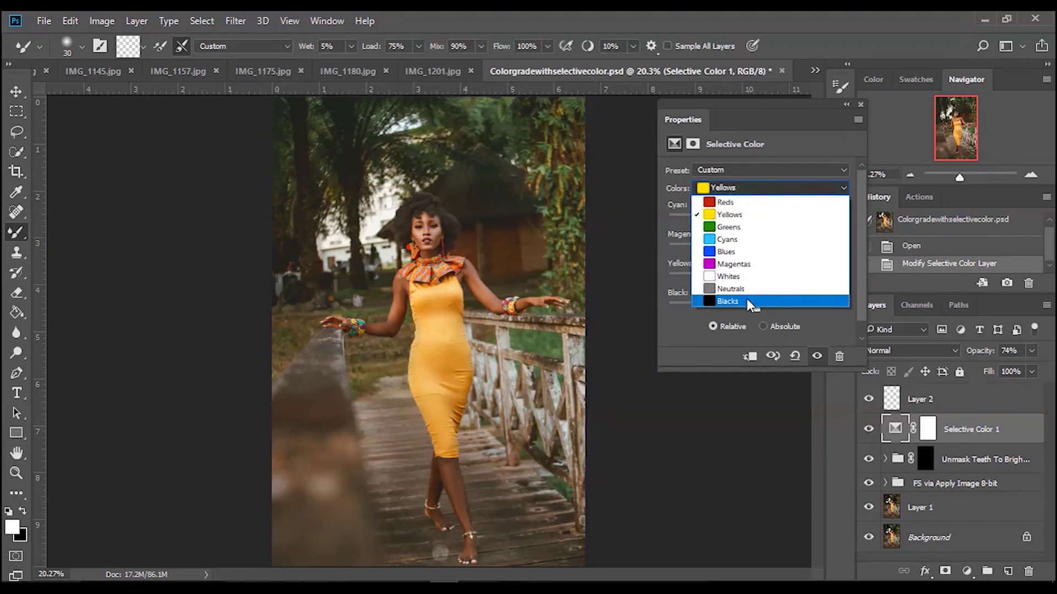
click(739, 224)
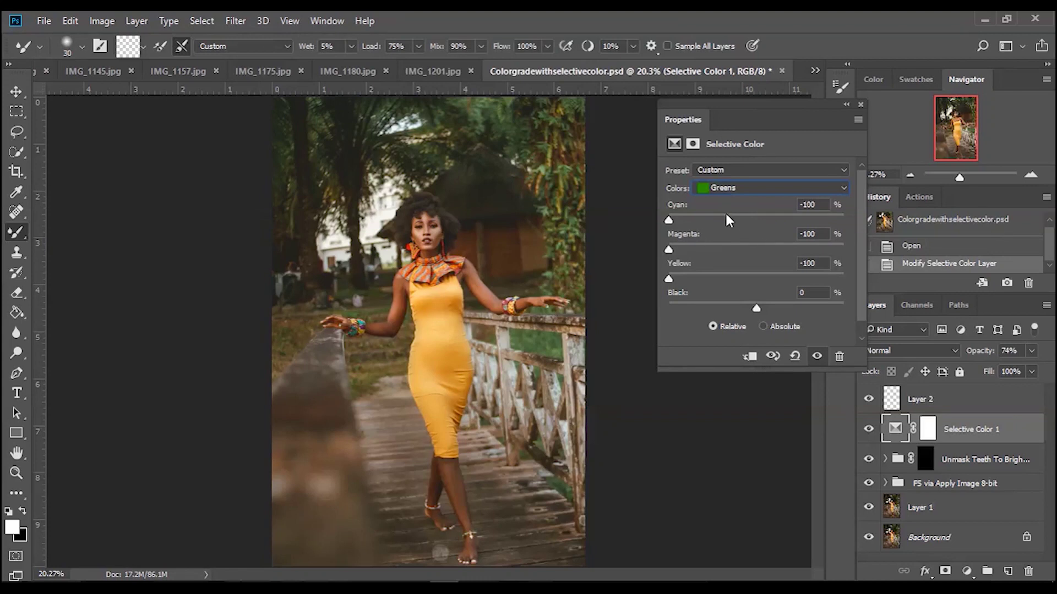
Step: Test the Greens' Magenta, Yellow and Cyan sliders, keeping all three at -100
click(703, 245)
drag(703, 245, 669, 276)
click(694, 273)
key(ctrl+z)
click(731, 218)
key(ctrl+z)
drag(695, 246, 592, 252)
Step: Look at the Cyans and Blues ranges, then settle on Whites with all values at 0
click(777, 189)
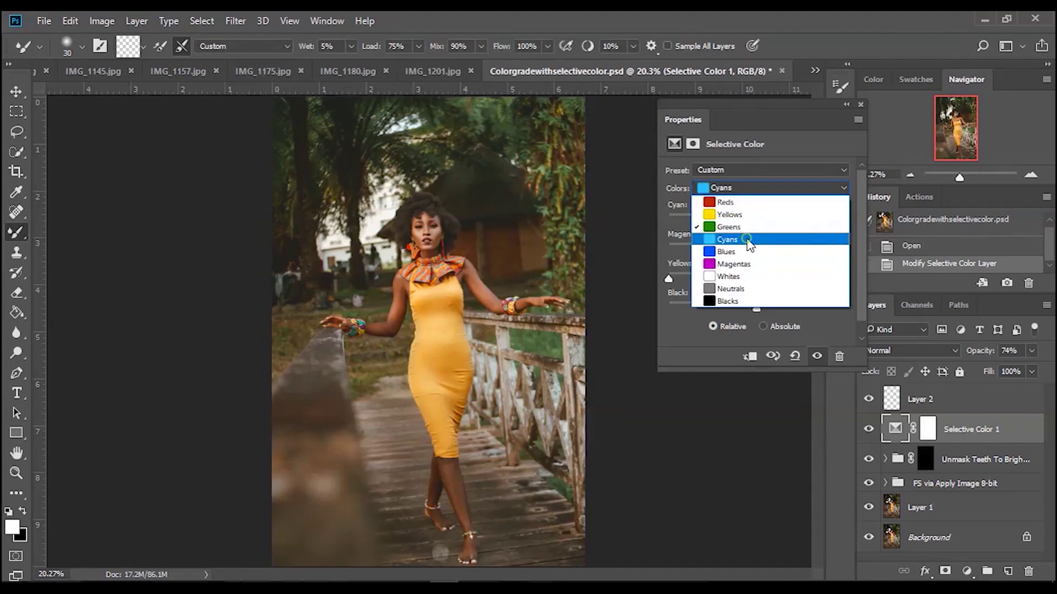
click(765, 235)
click(743, 186)
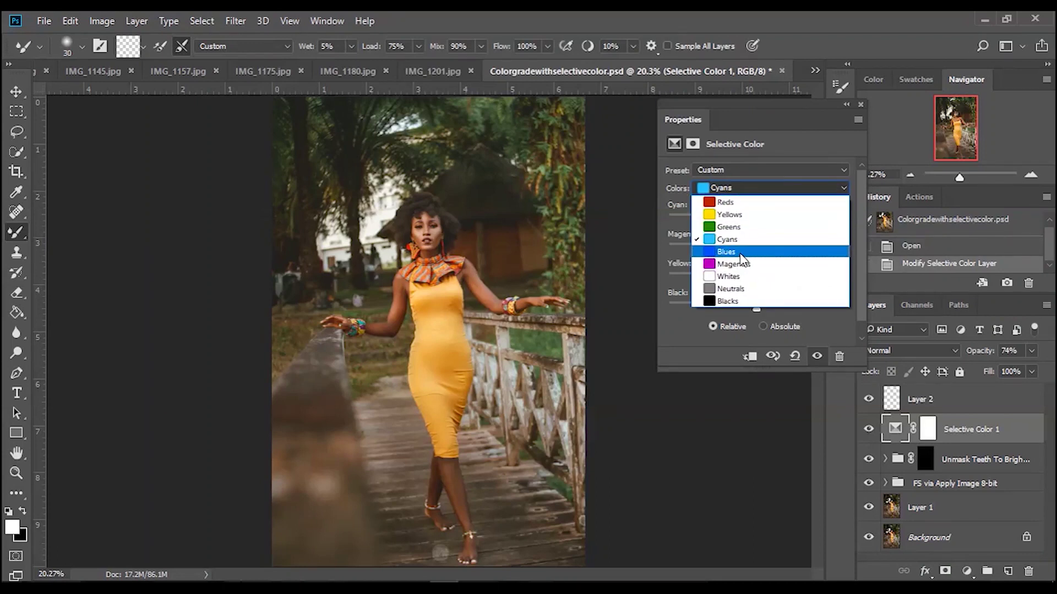
click(744, 256)
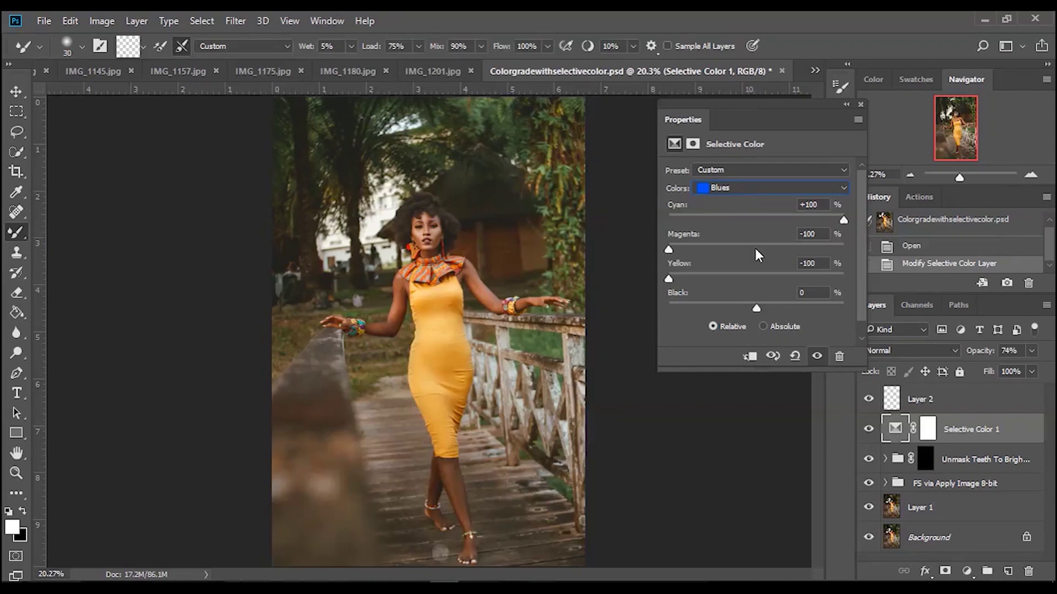
click(737, 188)
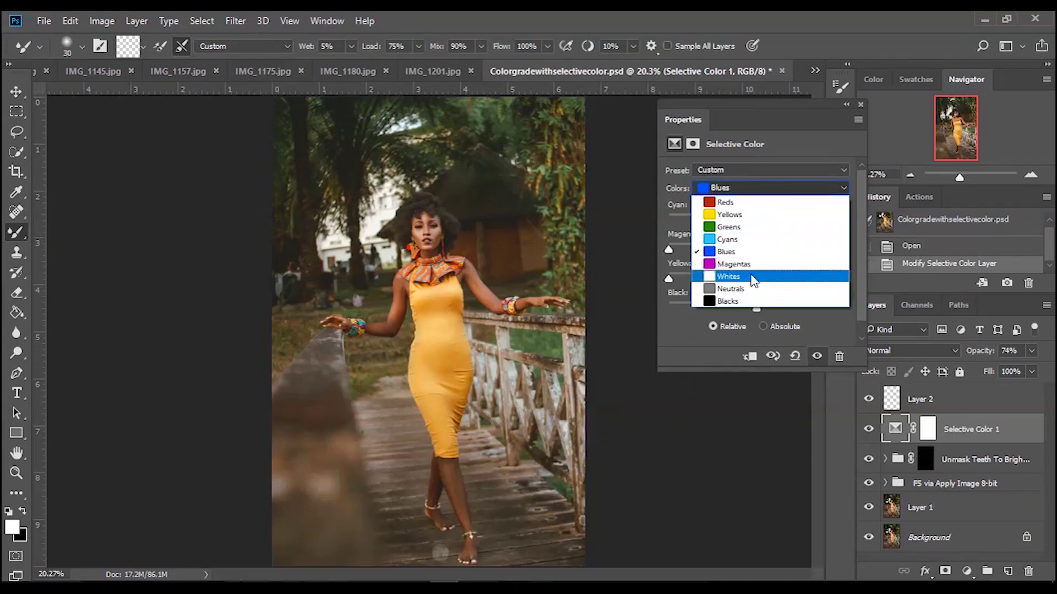
click(744, 276)
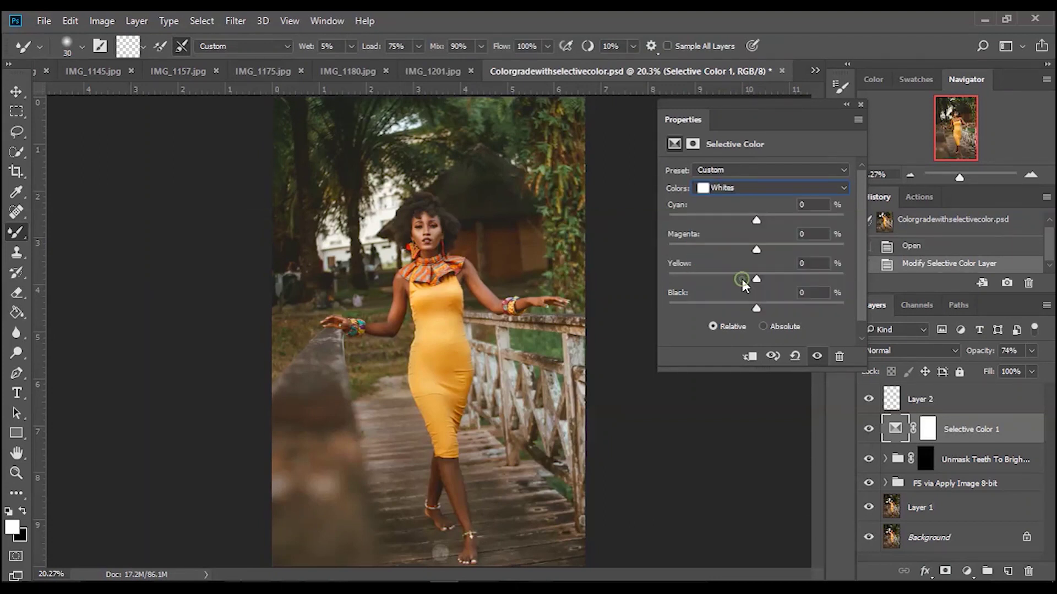
Step: Switch the colour range to Neutrals, briefly checking Blacks along the way
click(768, 187)
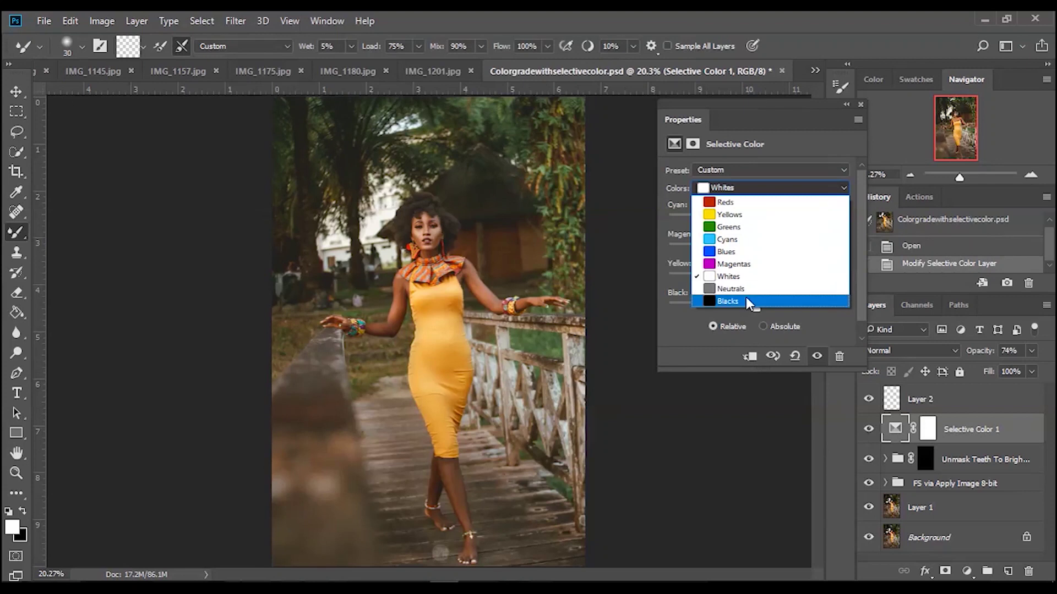
click(732, 288)
click(751, 188)
click(740, 301)
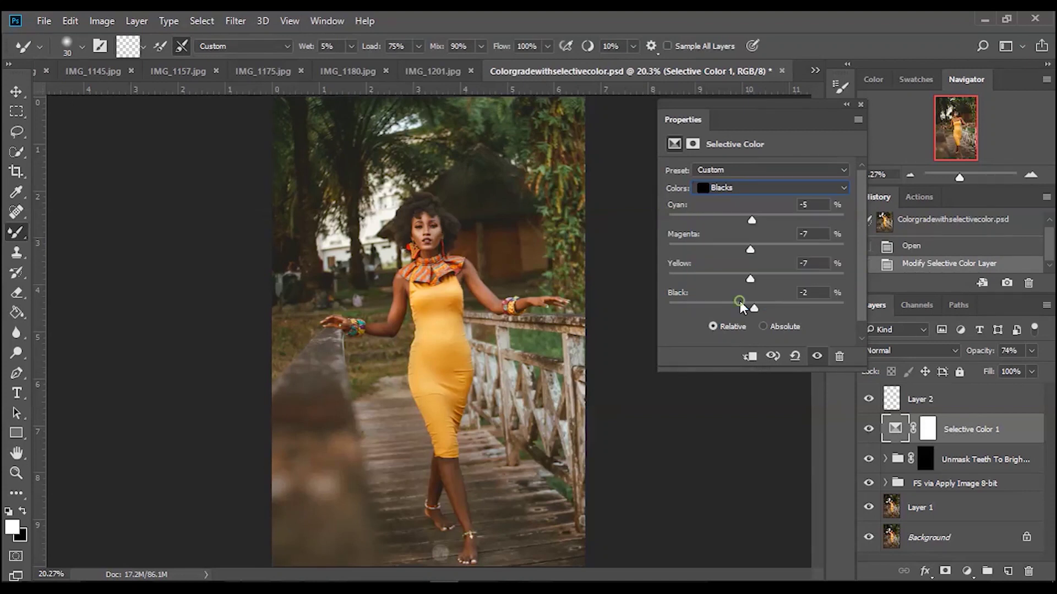
click(786, 188)
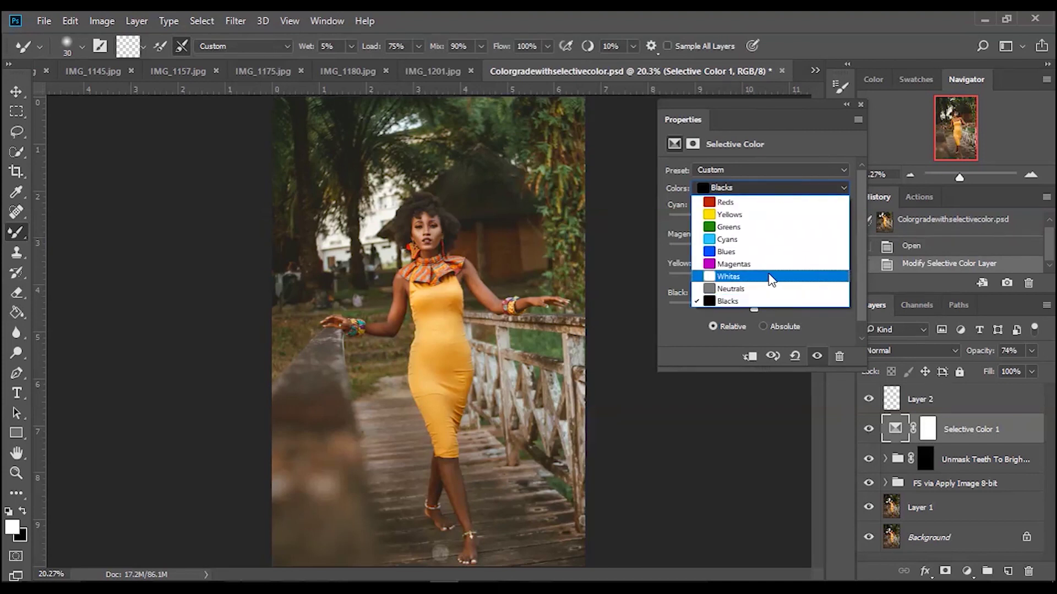
click(758, 290)
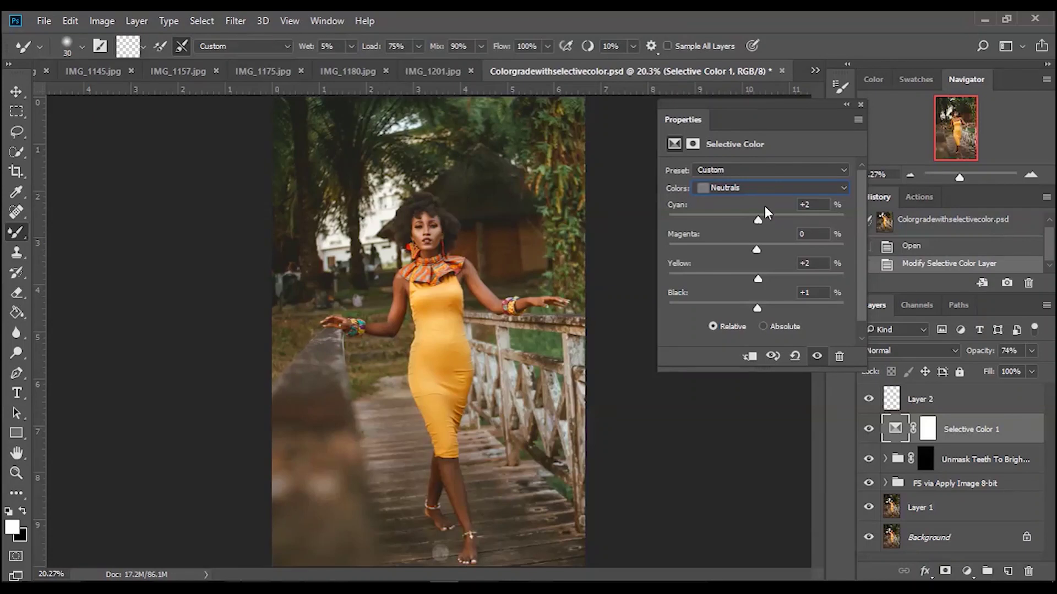
Step: Preview Cyan and Yellow shifts in the Neutrals, keeping both at +2
mouse_move(757, 219)
mouse_down()
mouse_move(714, 222)
mouse_move(778, 220)
mouse_move(691, 223)
mouse_move(832, 212)
mouse_move(758, 224)
mouse_up()
mouse_move(757, 283)
mouse_down()
mouse_move(678, 280)
mouse_move(763, 286)
mouse_up()
click(740, 190)
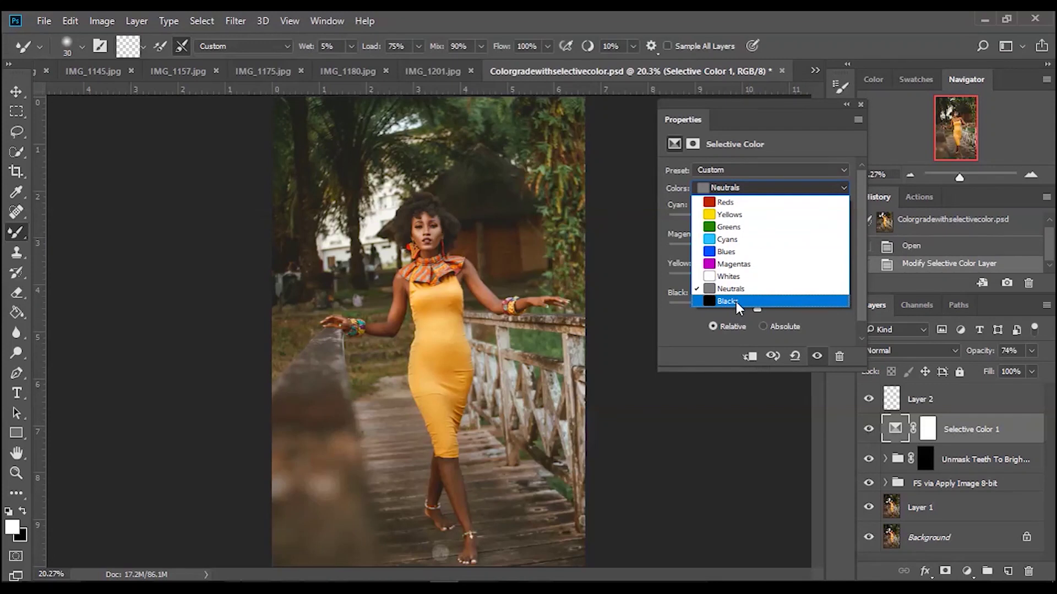
Step: Set the Blacks range to Cyan +2, Magenta -7, Yellow -8 and Black -3
click(735, 301)
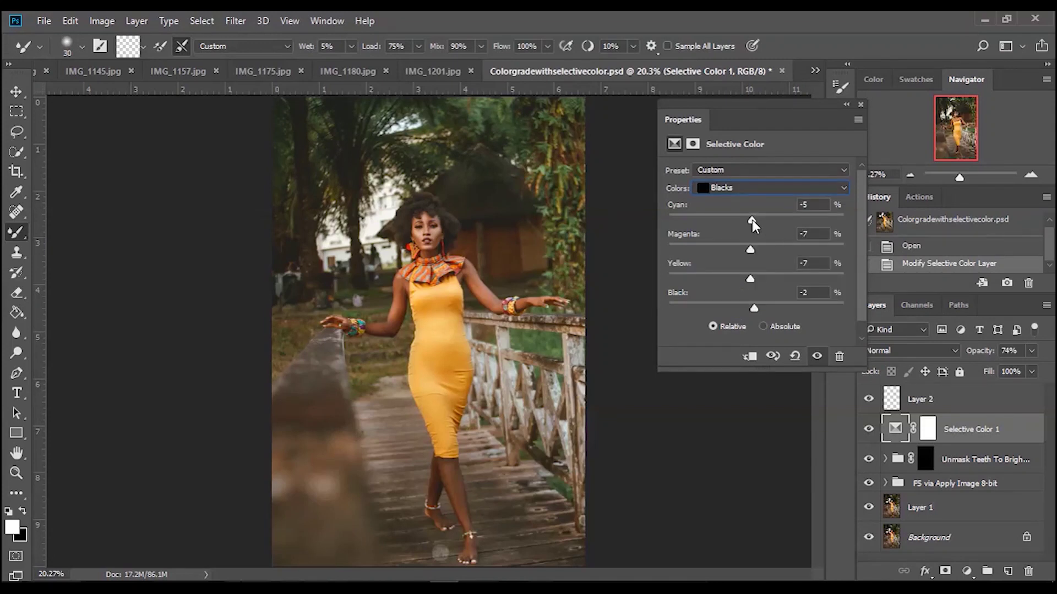
drag(715, 215, 764, 218)
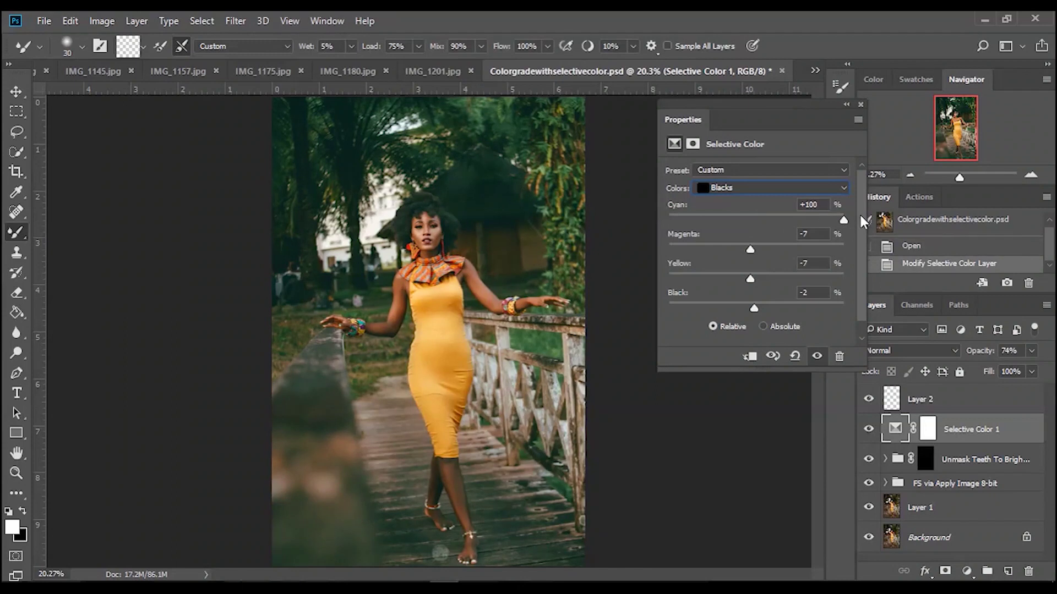
drag(861, 220, 762, 220)
drag(828, 222, 759, 276)
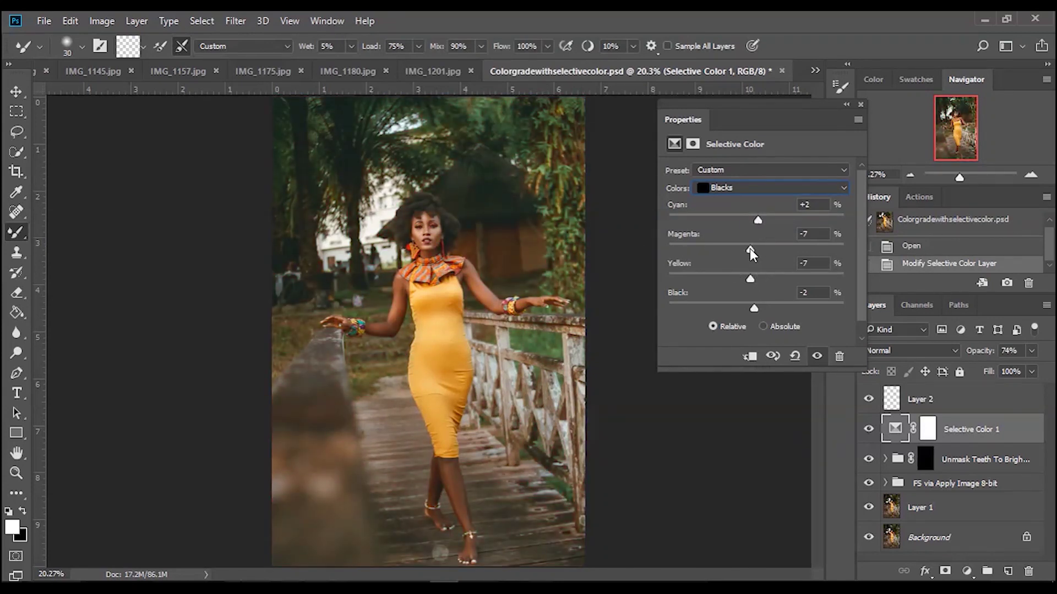
mouse_move(752, 248)
mouse_down()
mouse_move(669, 249)
mouse_move(793, 250)
mouse_move(751, 249)
mouse_up()
mouse_move(749, 279)
mouse_down()
mouse_move(680, 280)
mouse_move(752, 280)
mouse_up()
mouse_move(755, 309)
mouse_down()
mouse_move(739, 309)
mouse_move(751, 309)
mouse_up()
Step: Close the Properties panel and compare the photo with Selective Color 1 hidden and shown, leaving it visible
click(860, 104)
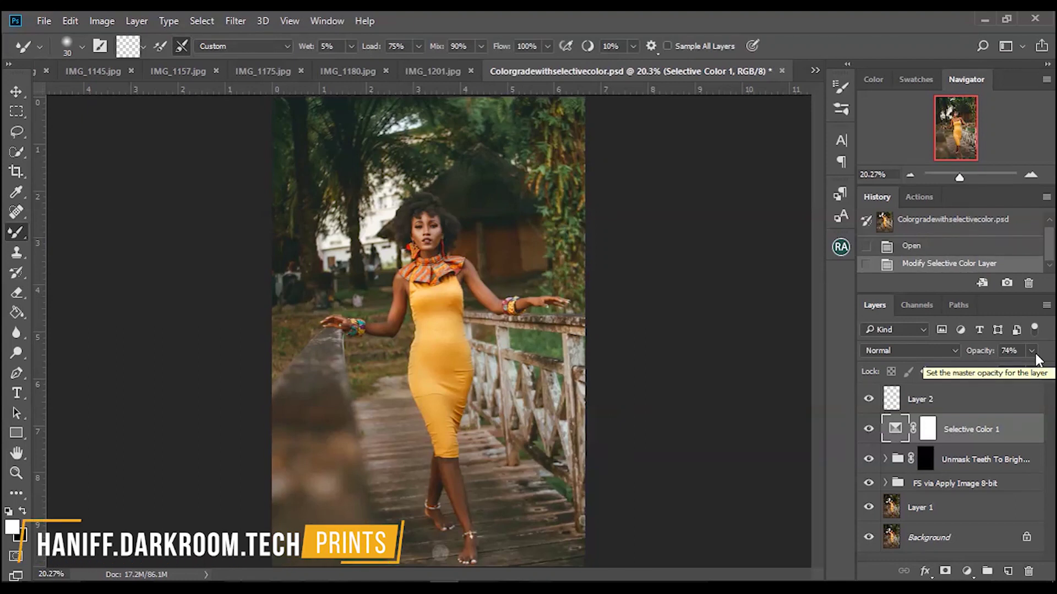
click(868, 430)
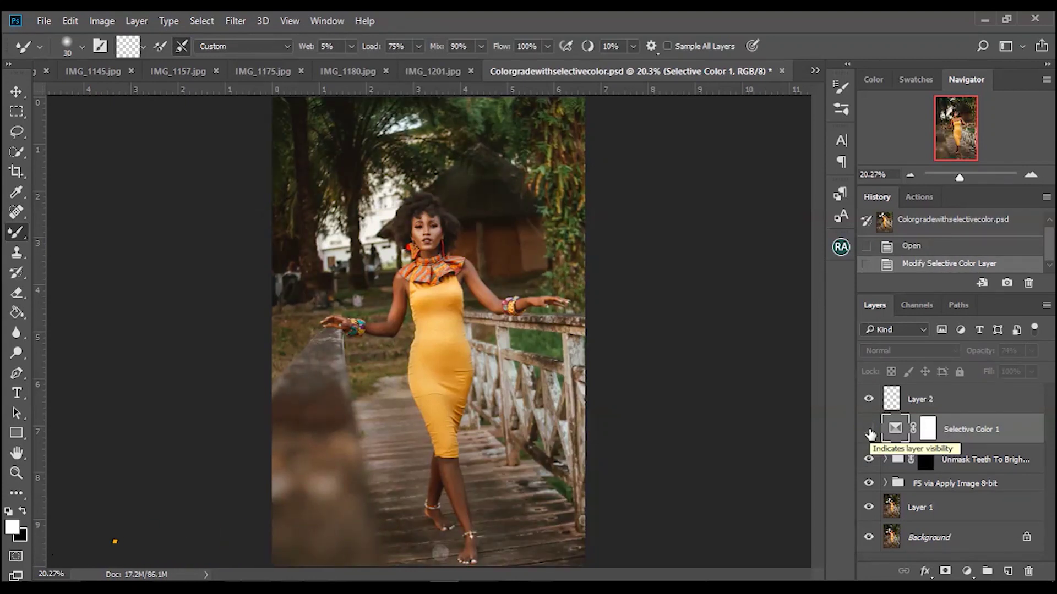
click(869, 430)
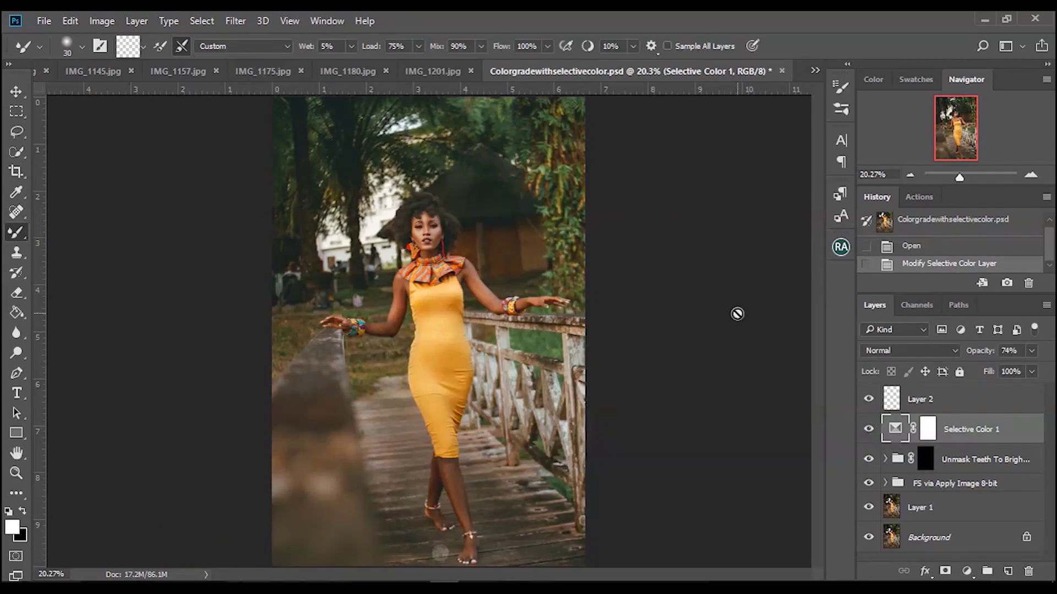